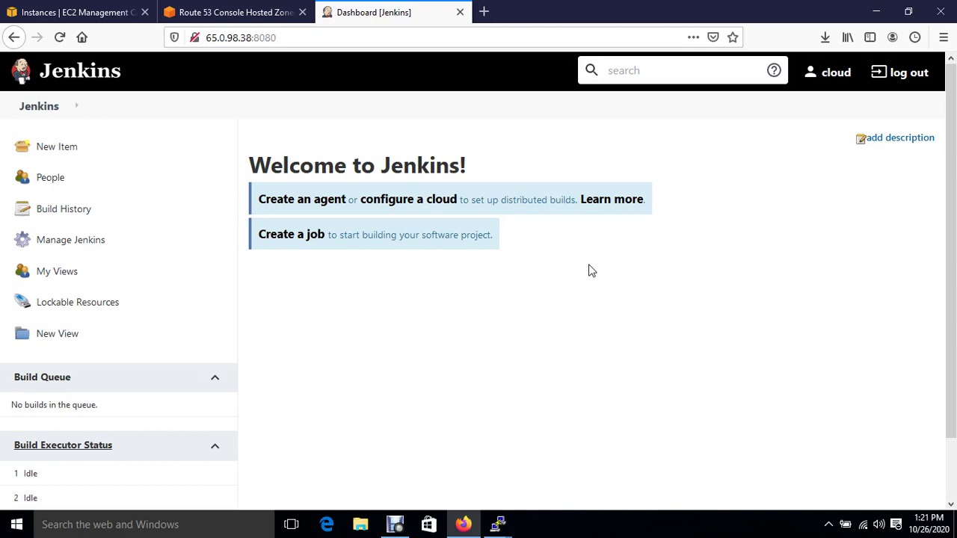
- Open the Jenkins page for creating a new item and launch Paint with a blank canvas
click(50, 146)
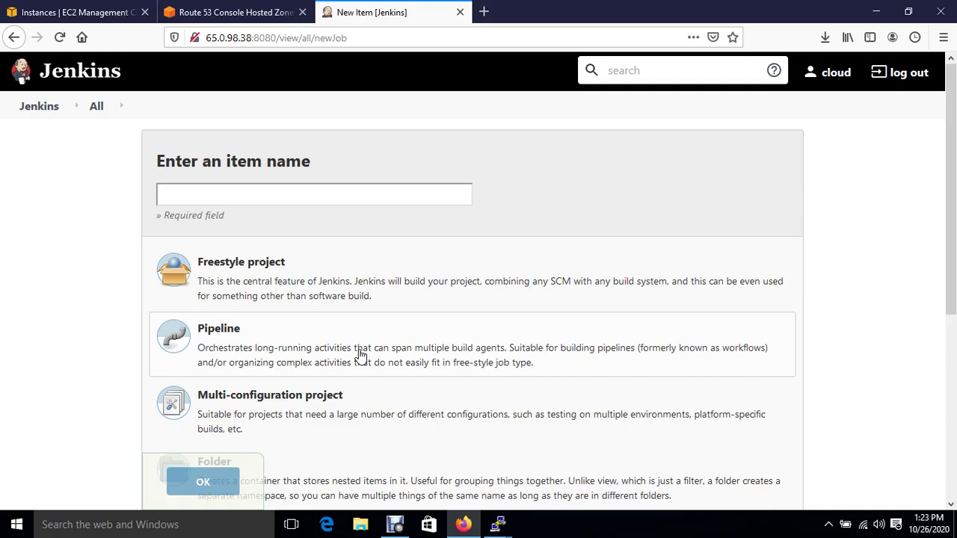
key(super+r)
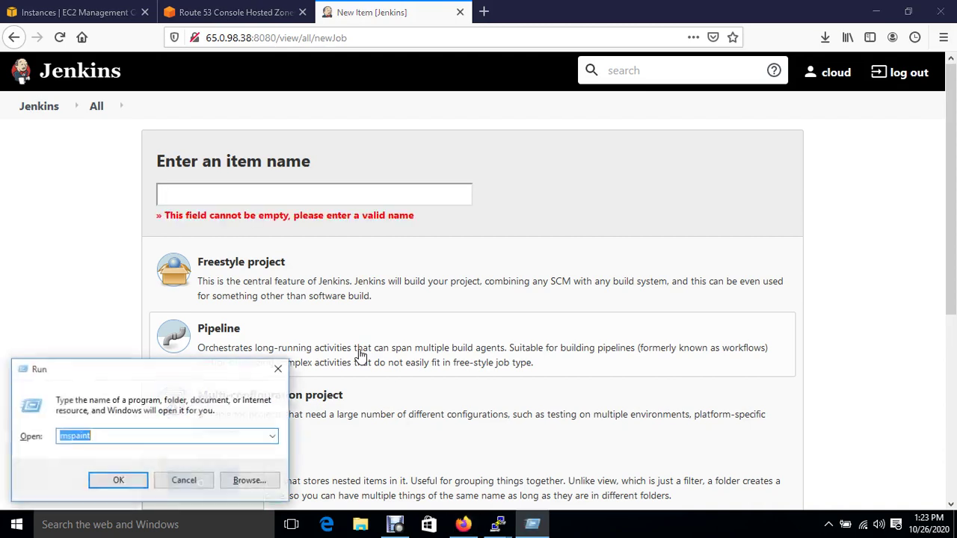
key(Return)
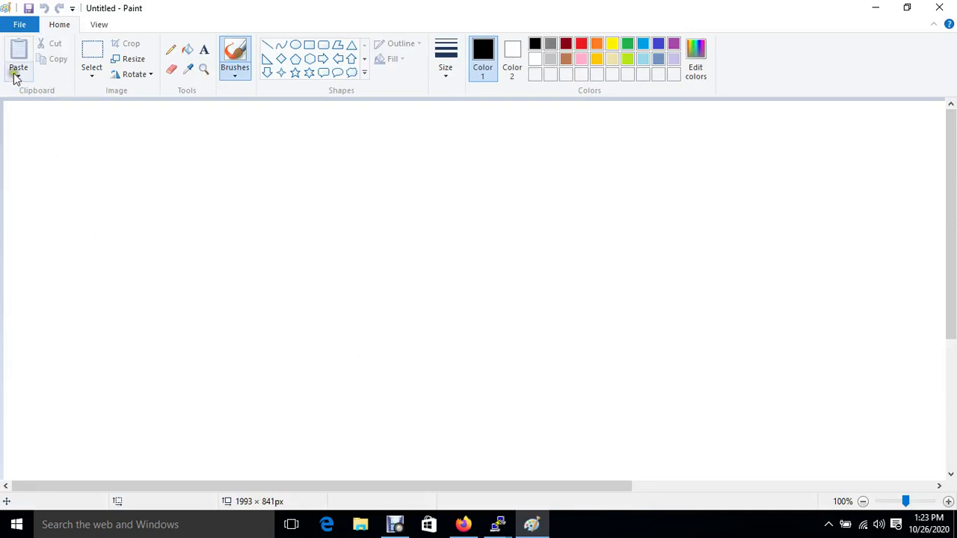
click(266, 46)
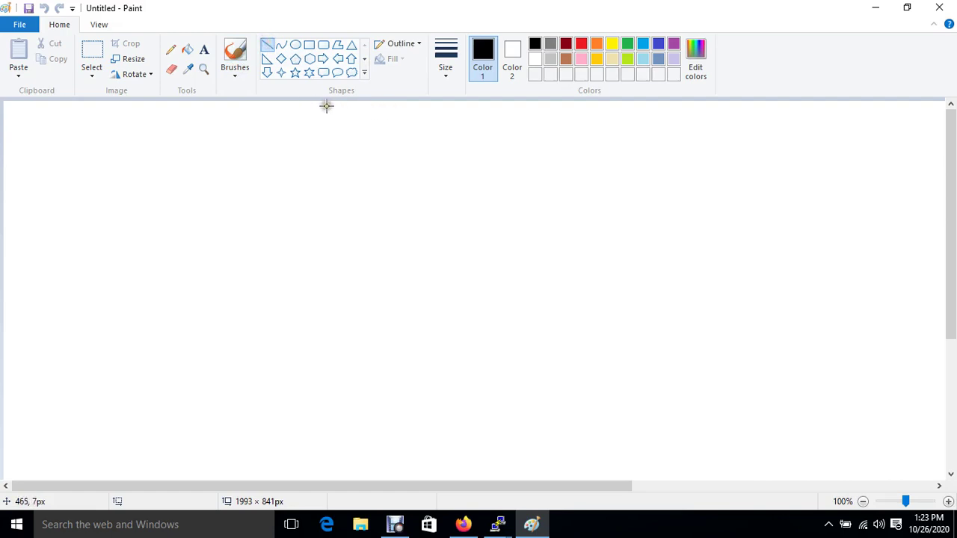
drag(341, 108, 257, 161)
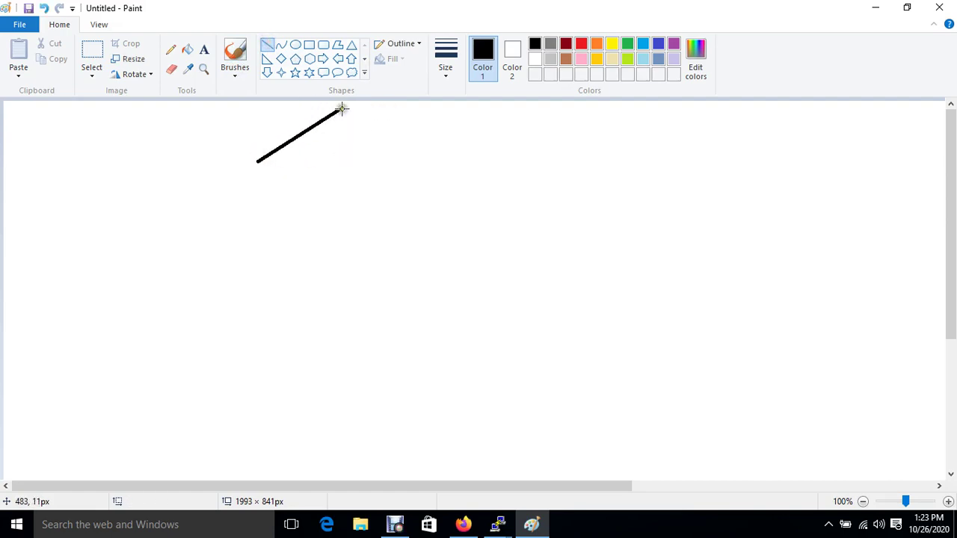
click(342, 107)
key(ctrl+z)
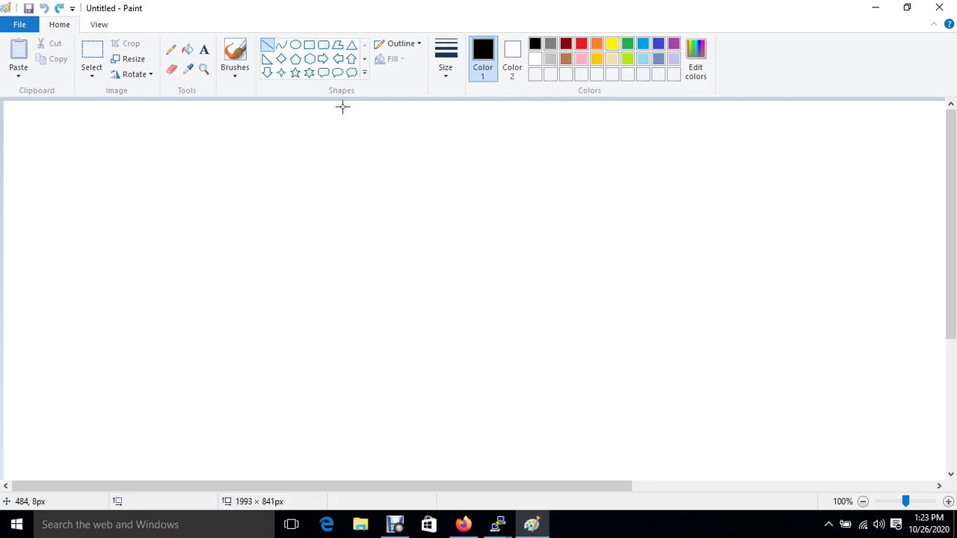
- Add the text "Jenkins Pipeline" as a heading near the upper edge of the canvas
click(204, 50)
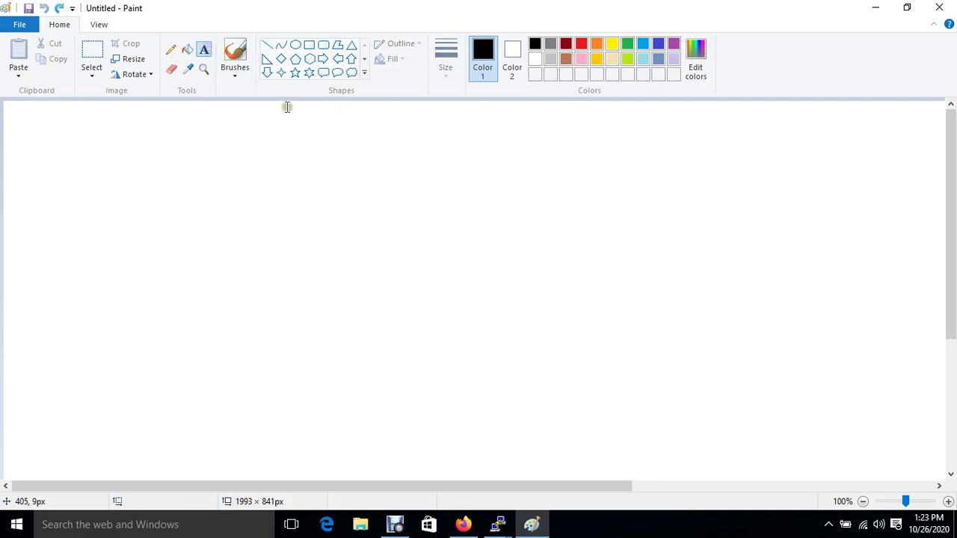
drag(287, 105, 419, 131)
text(Pi)
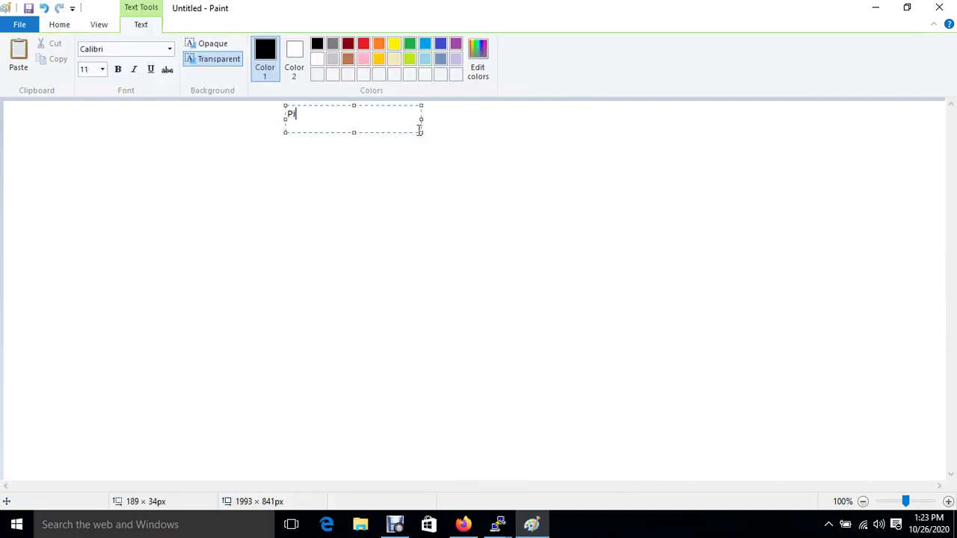
key(BackSpace)
key(BackSpace)
text(Jenkins Pipeline)
click(317, 161)
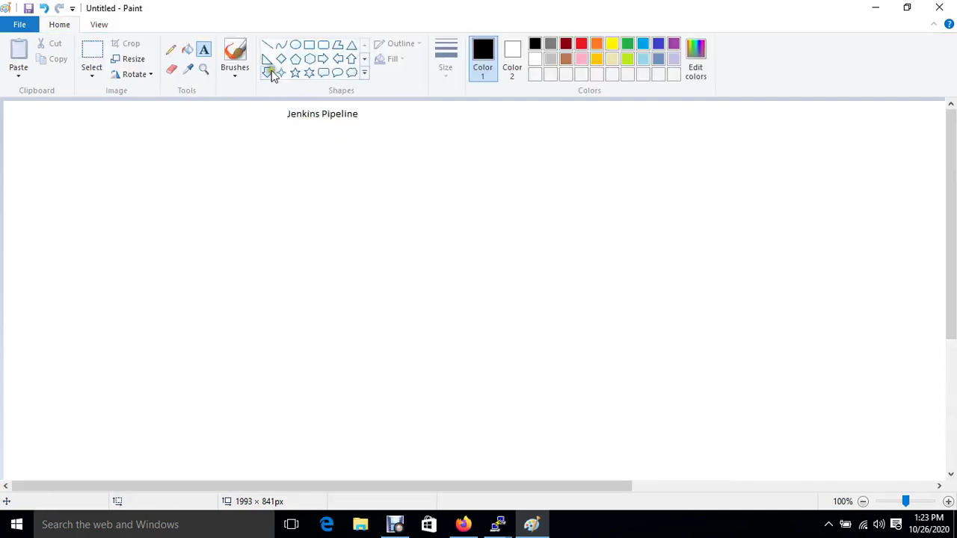
- Draw two straight lines branching diagonally down from the heading to either side, each spanning about 94 × 73 px
click(267, 46)
drag(306, 122, 237, 174)
drag(307, 122, 374, 172)
- Add the text label "Pipeline Plugins" below the end of the left branch line
click(203, 50)
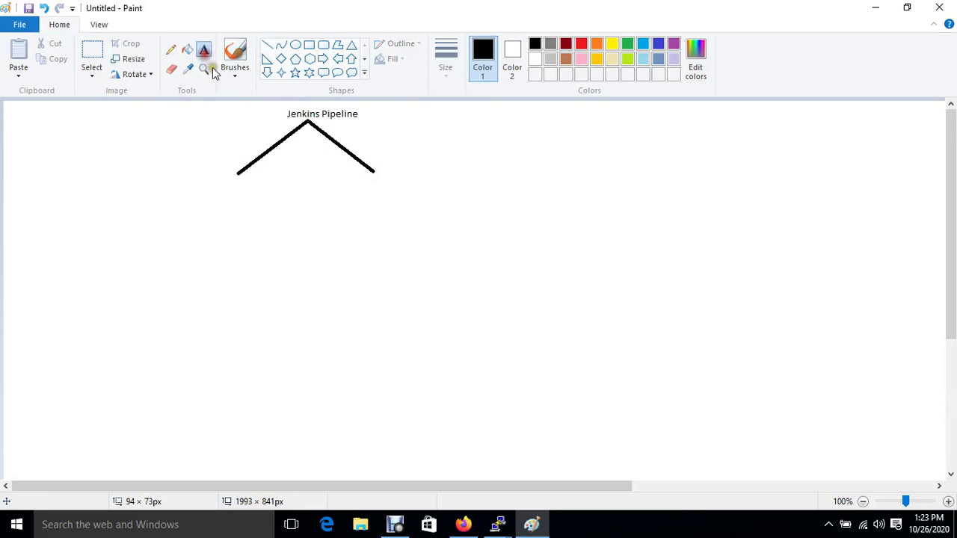
drag(147, 181, 272, 216)
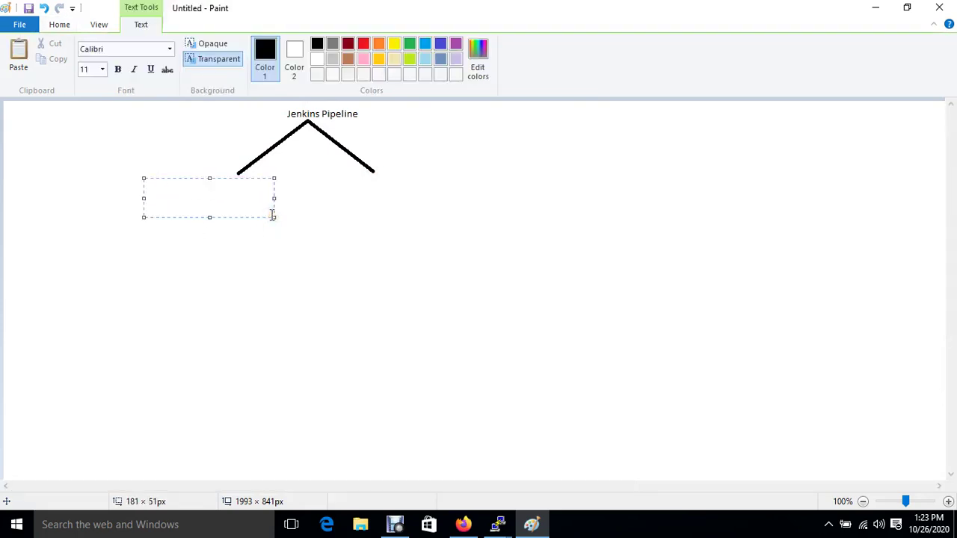
text(Pipeline Plu)
text(gins)
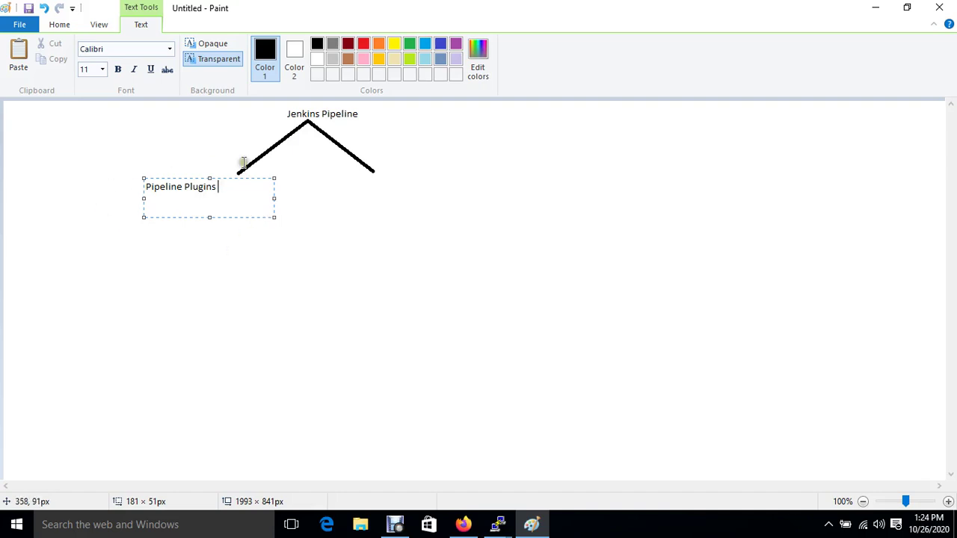
click(339, 266)
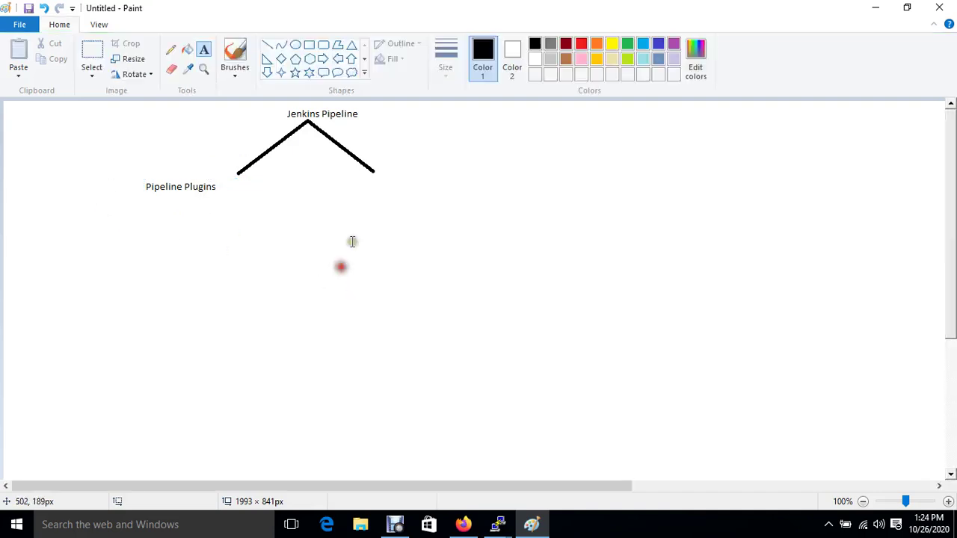
- Add the text label "Using Groovy Script" below the end of the right branch line
drag(349, 178, 473, 221)
text(Using)
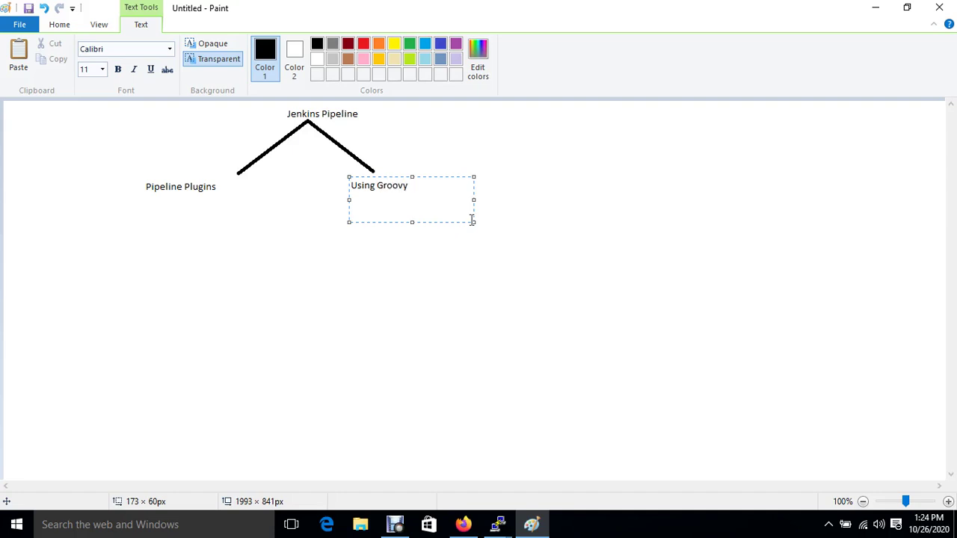
text(Groovy Script)
click(265, 249)
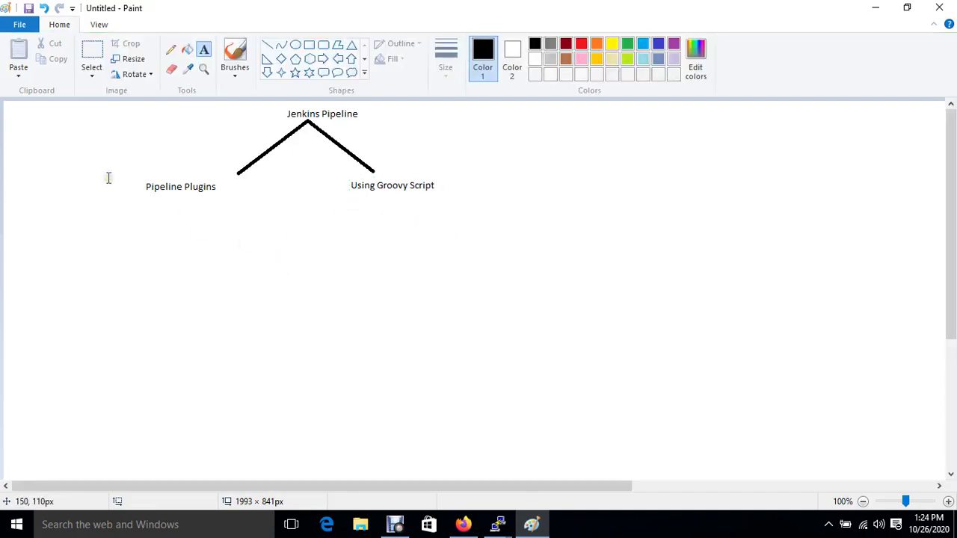
drag(116, 176, 272, 210)
drag(329, 178, 532, 219)
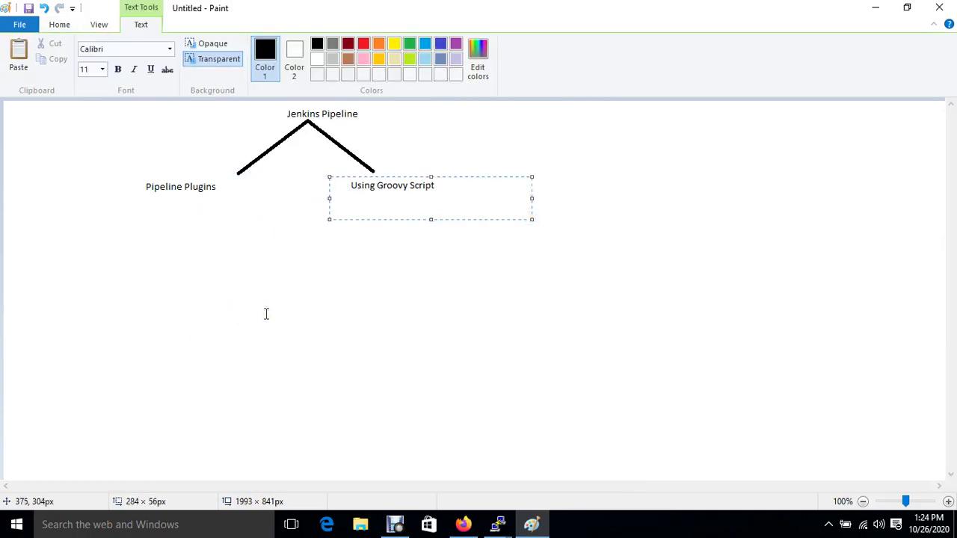
drag(124, 178, 269, 198)
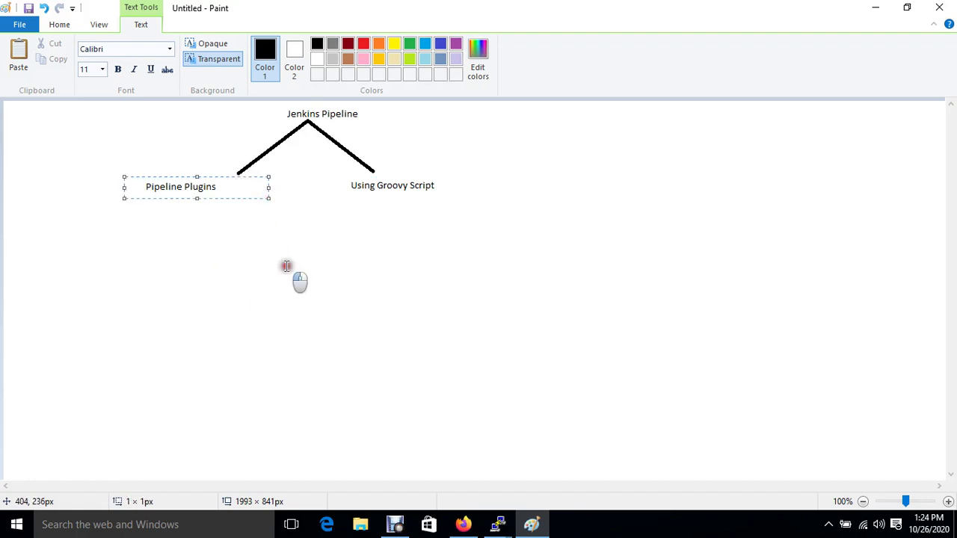
click(285, 267)
- Draw a row of four separate rectangles, each about 100 × 60 px, below the two branch labels
click(310, 45)
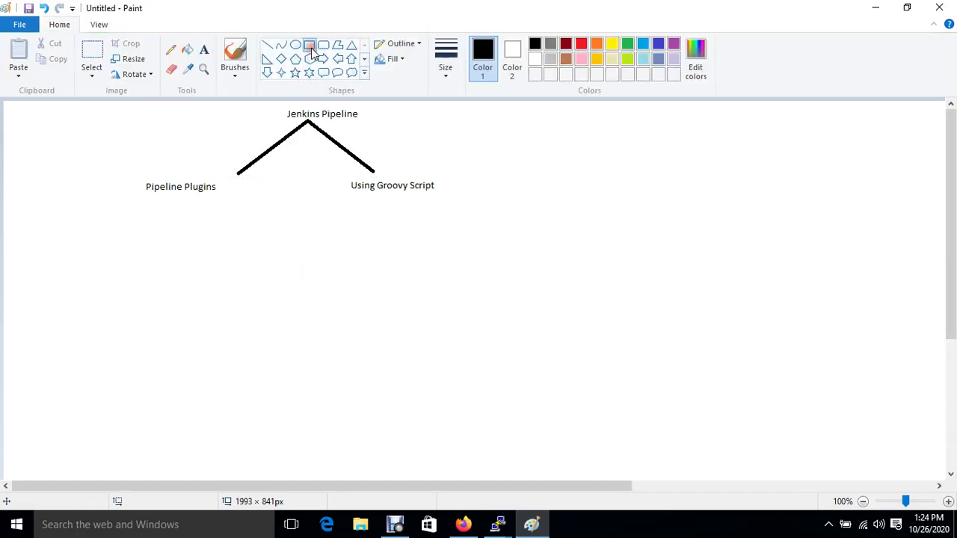
mouse_move(58, 250)
mouse_down()
mouse_move(78, 277)
mouse_move(123, 295)
mouse_up()
drag(173, 248, 233, 291)
click(280, 301)
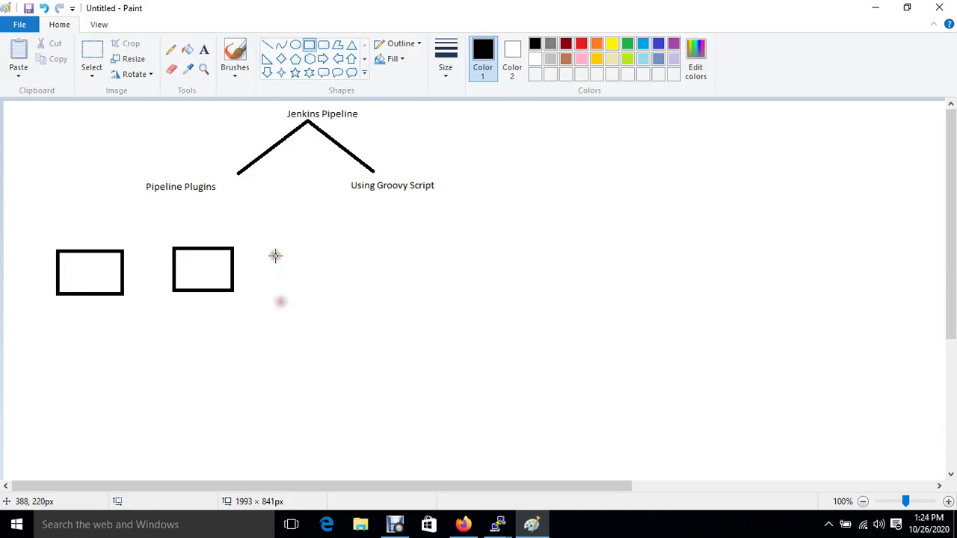
drag(264, 243, 339, 290)
drag(364, 243, 437, 285)
- Label the first rectangle of the row with "JOB-1" and "Build" on two lines
click(203, 49)
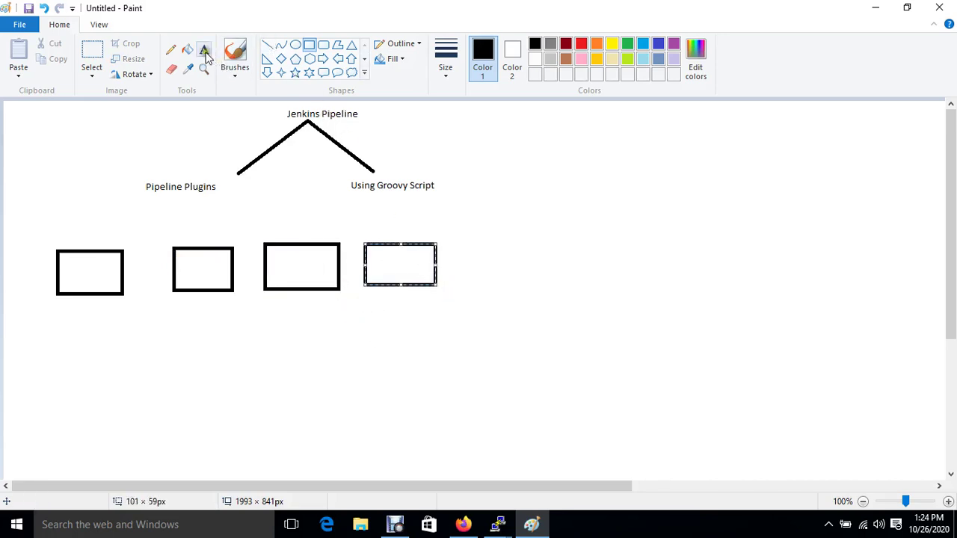
drag(59, 258, 101, 284)
text(JON)
key(BackSpace)
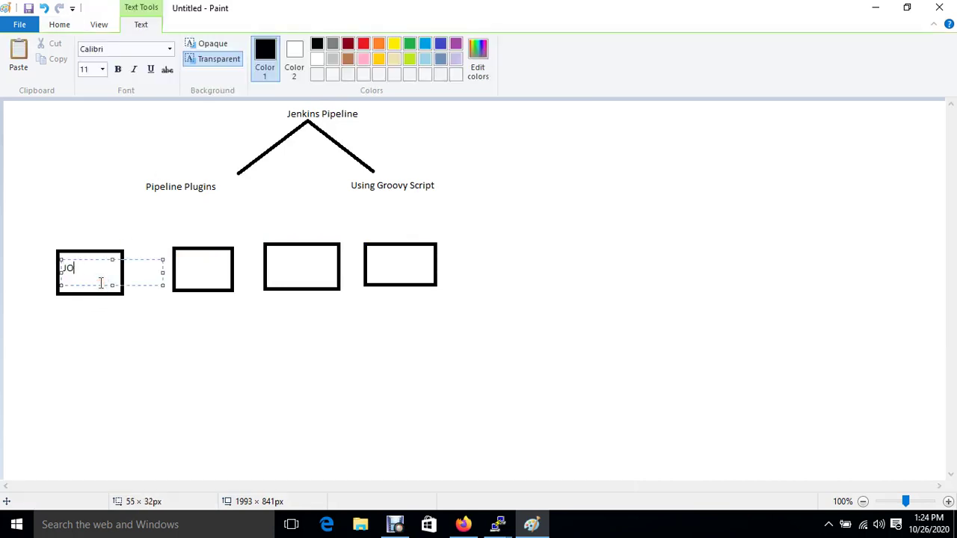
text(B-1)
key(Return)
text(Build)
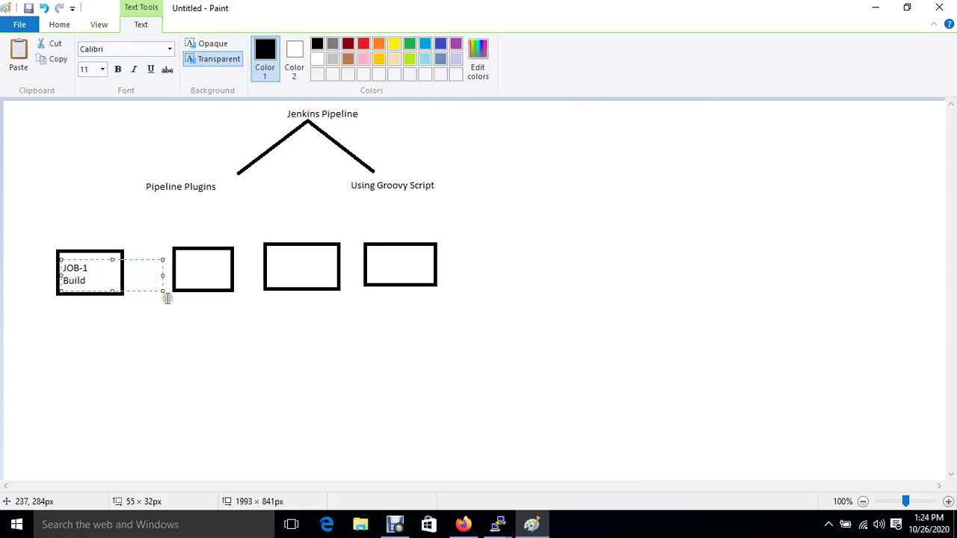
click(197, 305)
- Label the second rectangle of the row with "JOB-2" and "Test" on two lines
drag(175, 253, 226, 278)
text(JOB)
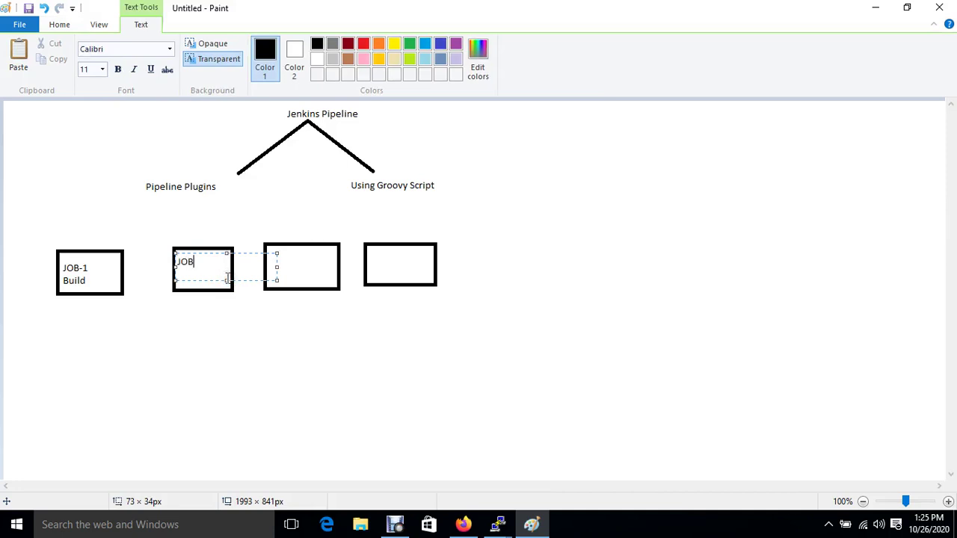
text(-2)
key(Return)
text(Test)
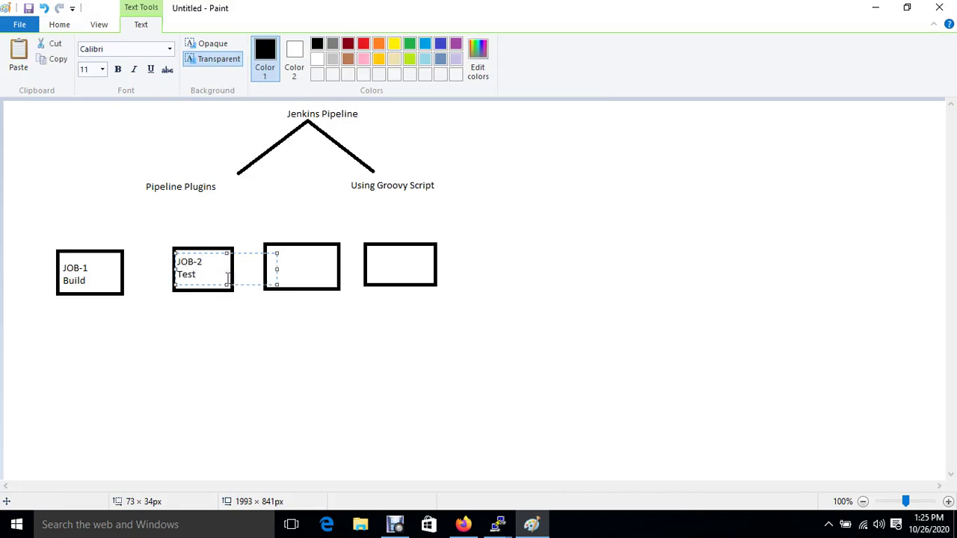
click(267, 322)
- Label the third rectangle of the row with "JOB-3" and "QA" on two lines
drag(271, 250, 333, 275)
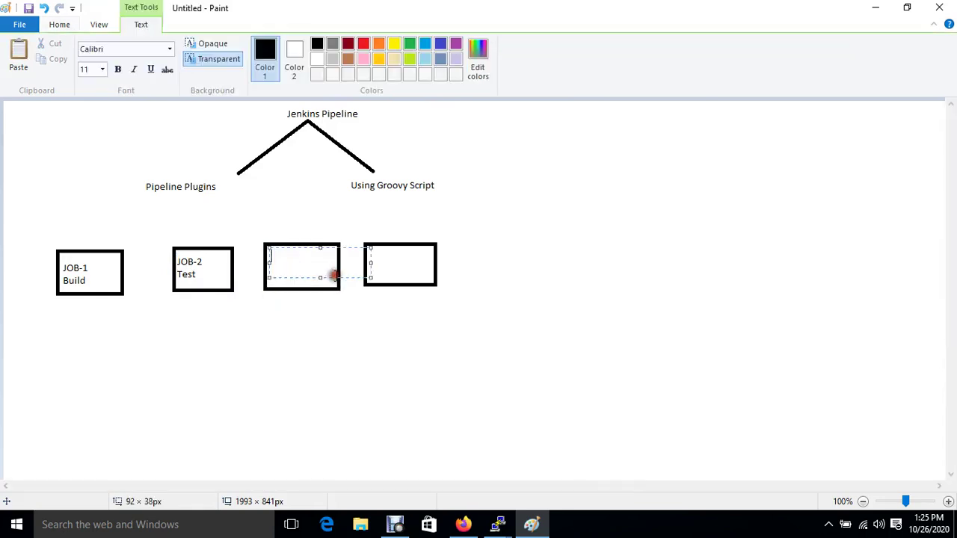
text(JOB-3)
key(Return)
text(Q)
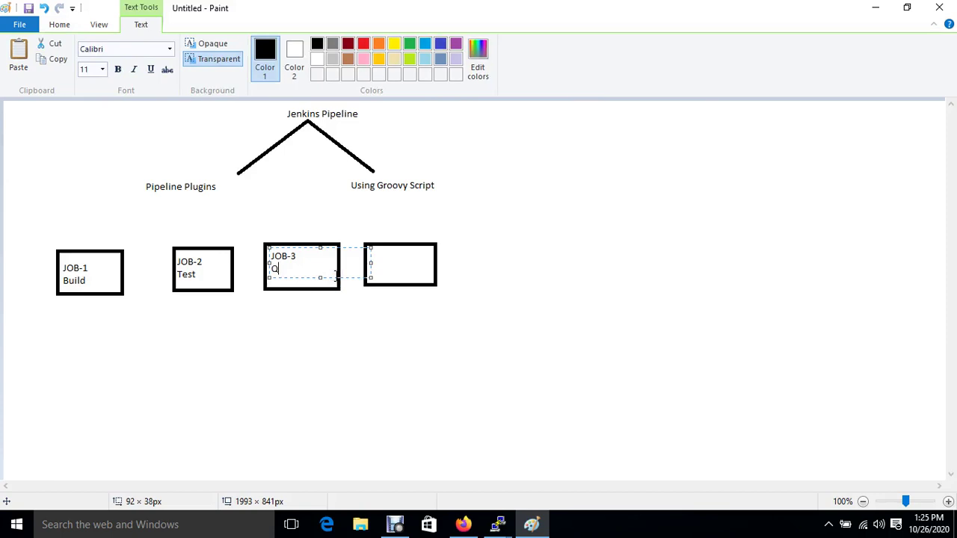
text(A)
click(380, 296)
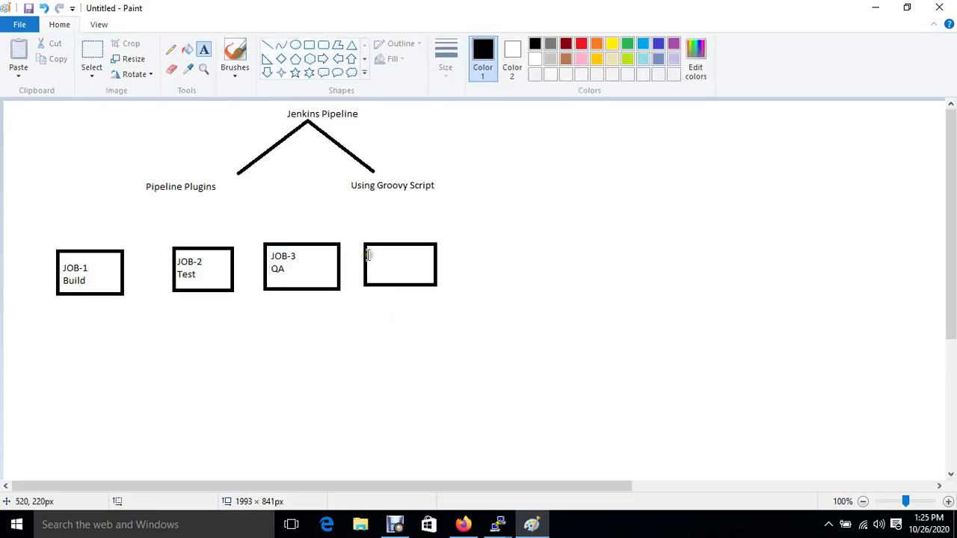
- Label the fourth rectangle of the row with "JOB-4" and "Deploy" on two lines
drag(368, 253, 426, 273)
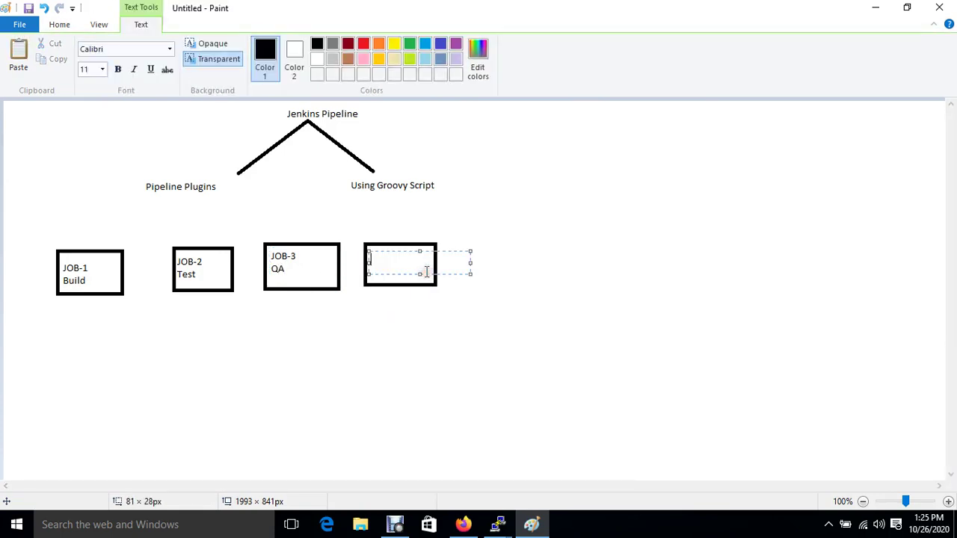
text(JOB-4)
key(Return)
text(Deploy)
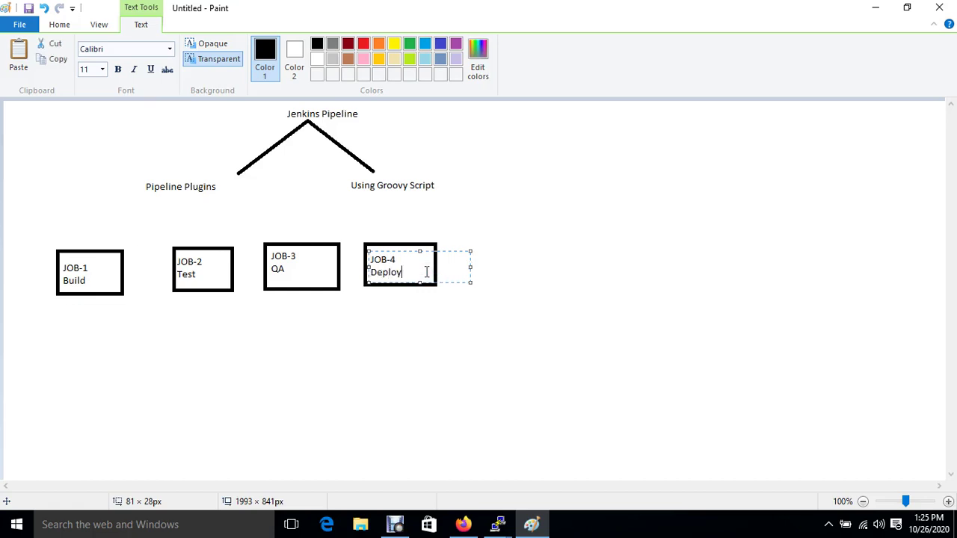
click(60, 234)
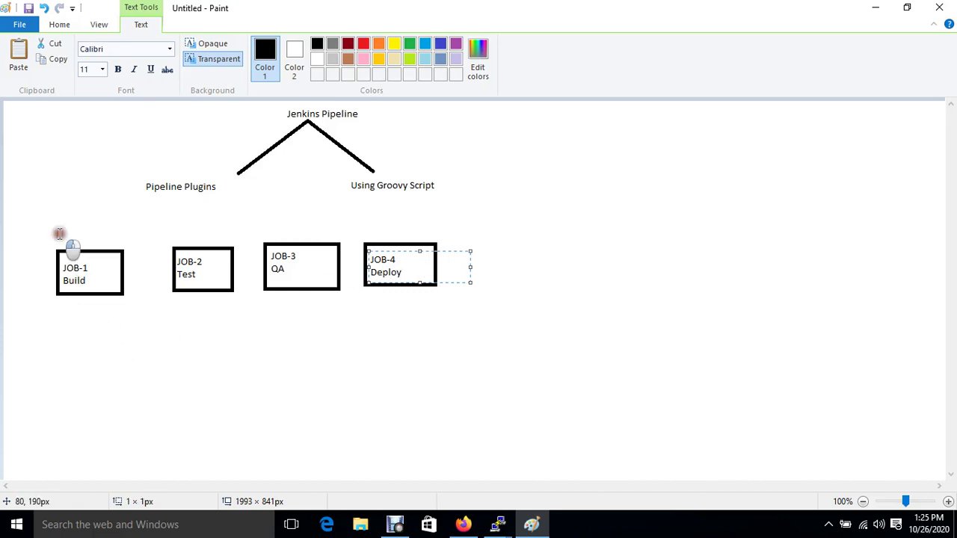
click(175, 251)
click(271, 244)
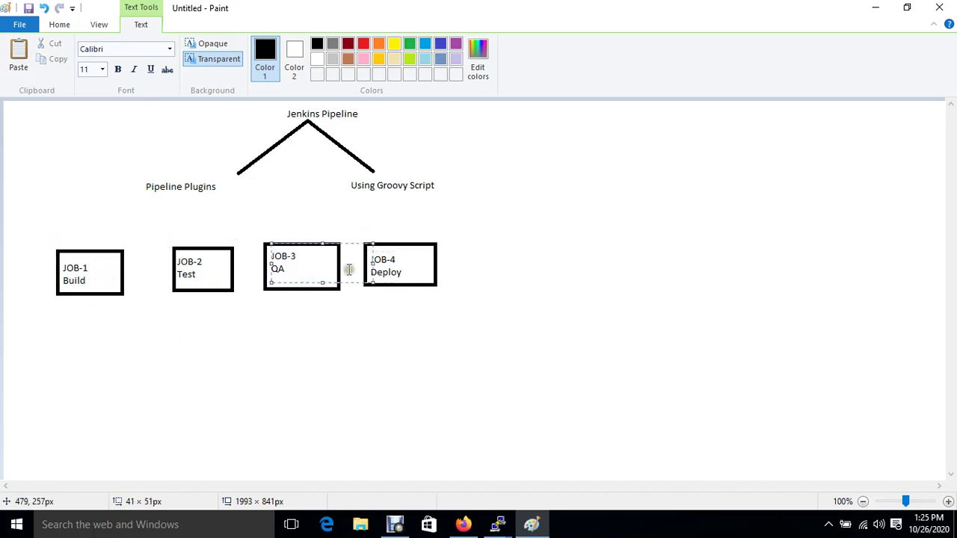
click(278, 367)
drag(25, 246, 133, 280)
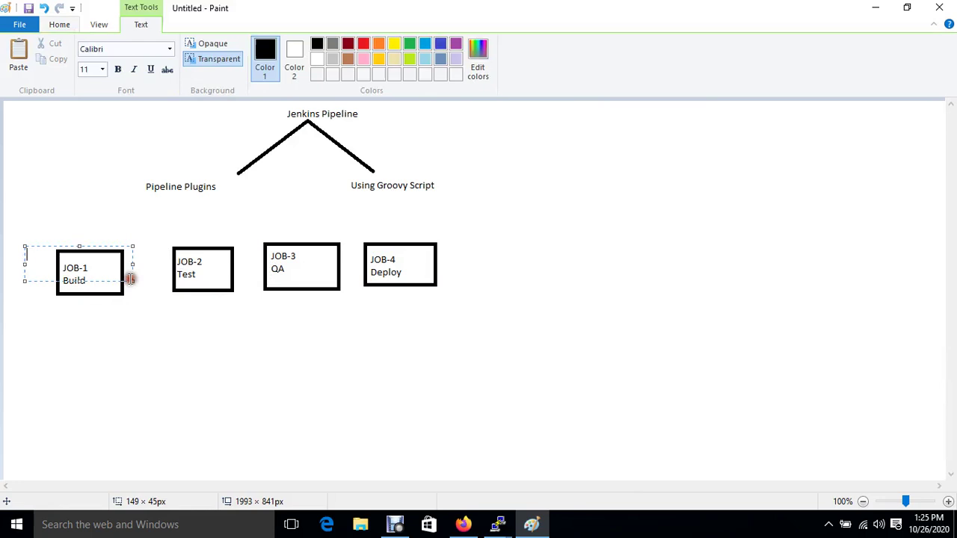
click(139, 322)
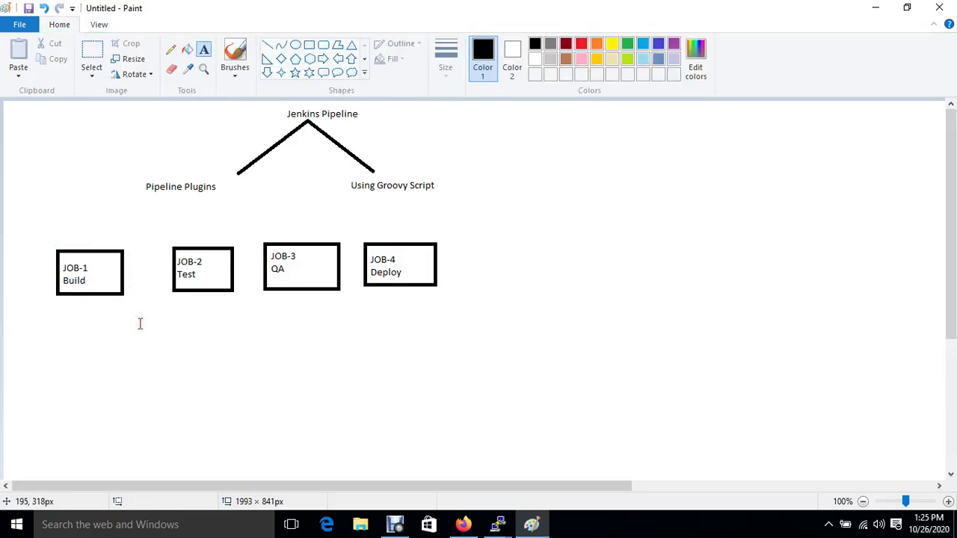
drag(50, 248, 100, 291)
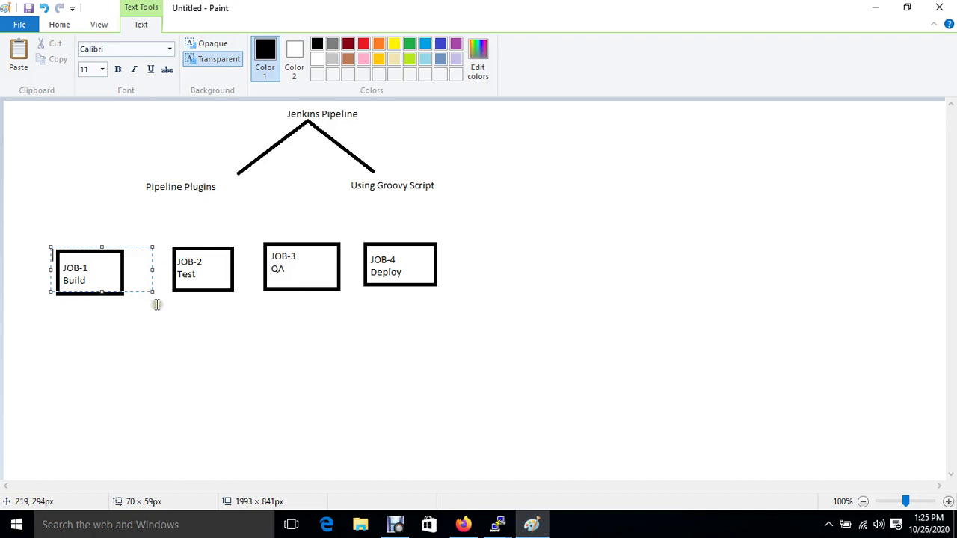
click(174, 340)
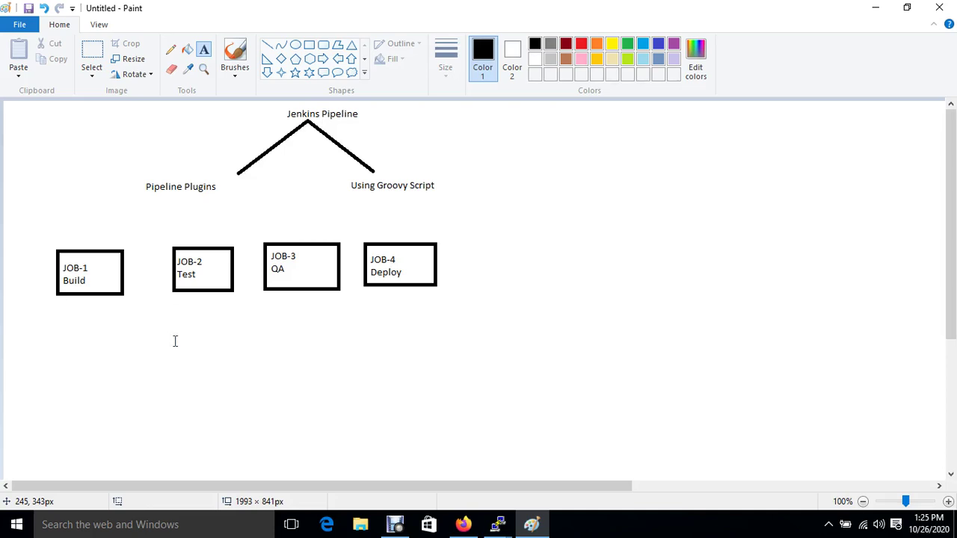
drag(45, 245, 233, 323)
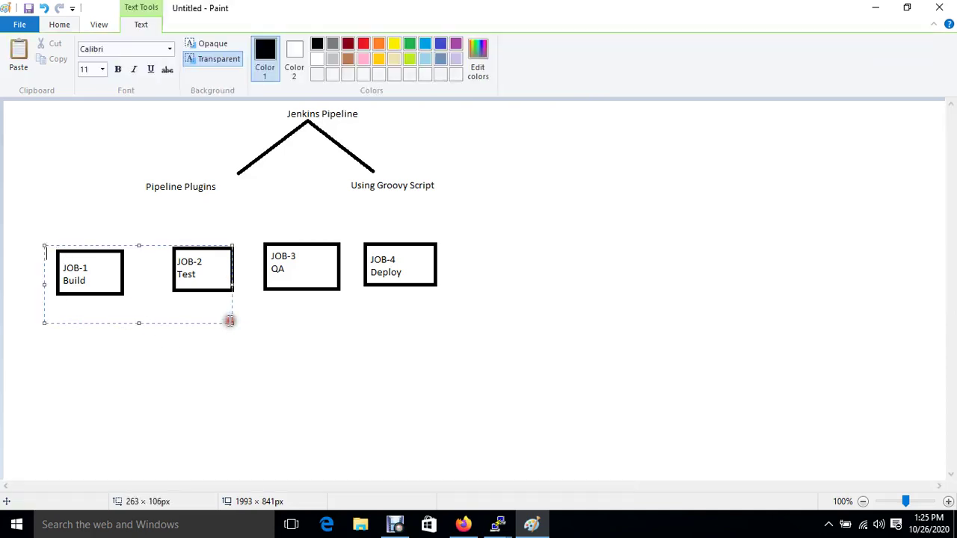
click(265, 340)
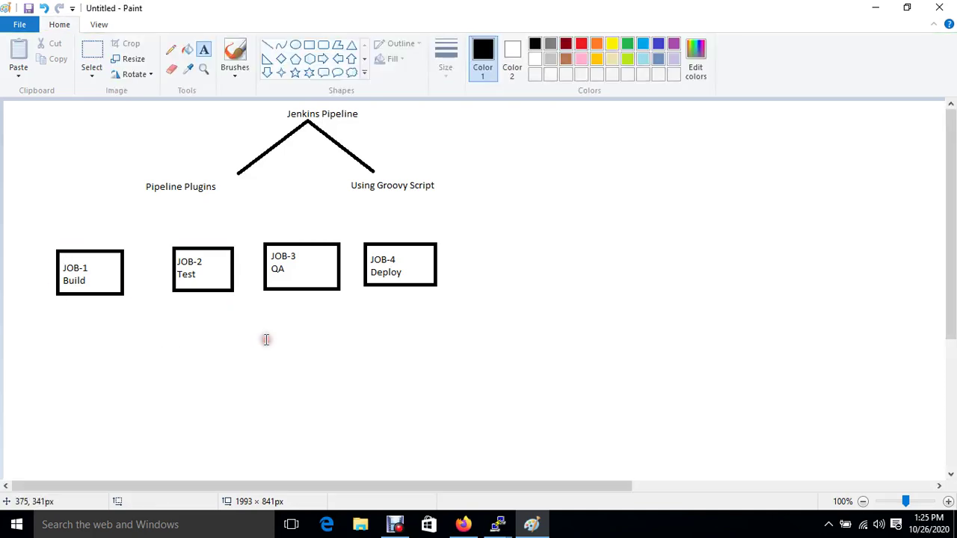
- Draw three near-vertical lines, each about 60 px long, in the gaps between the four job rectangles, extending below them
click(266, 46)
drag(144, 276, 143, 322)
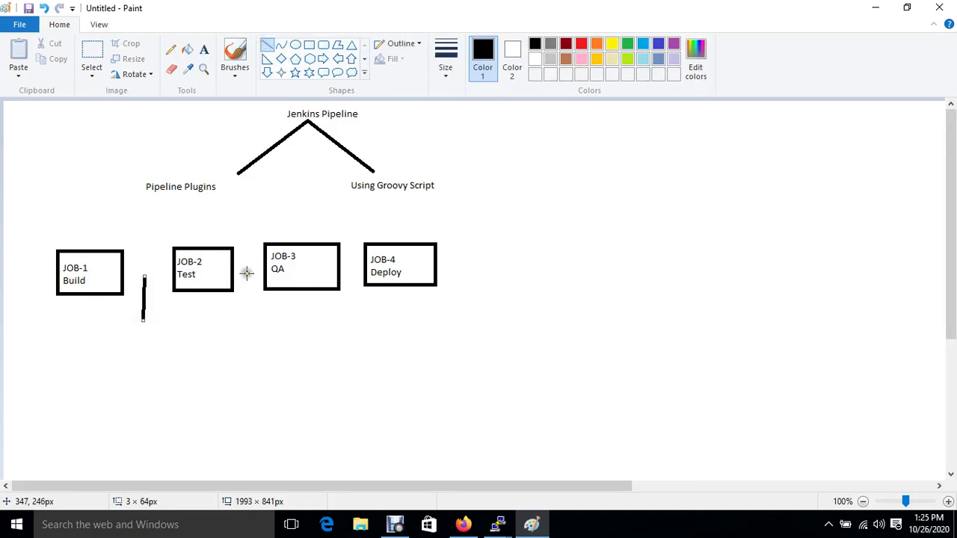
drag(247, 271, 249, 314)
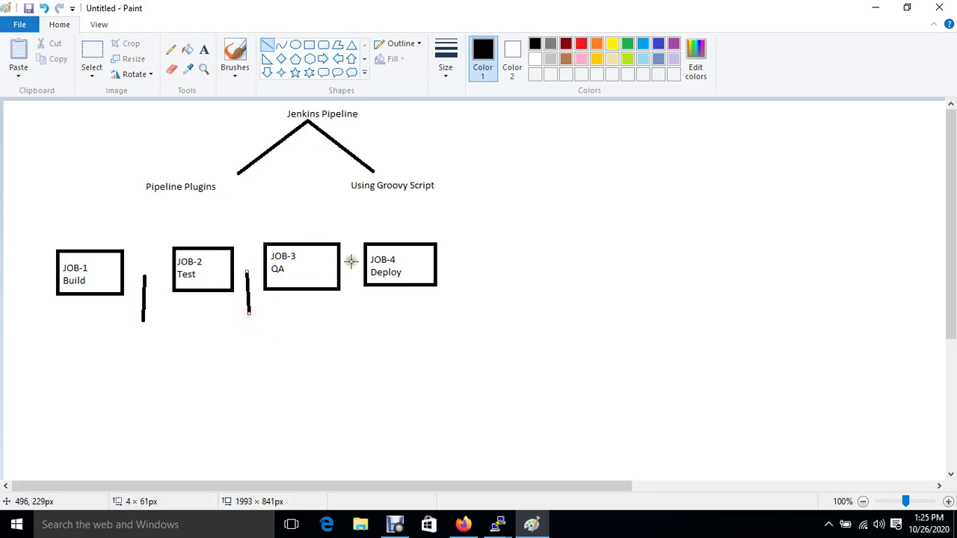
drag(351, 264, 353, 306)
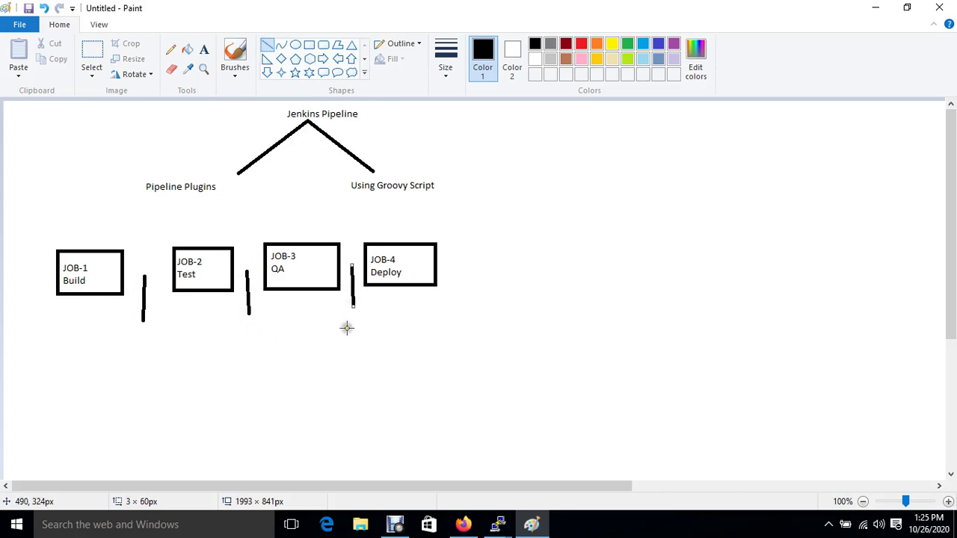
click(346, 327)
- Add the text "plugins" below each of the three vertical lines between the job rectangles
click(204, 50)
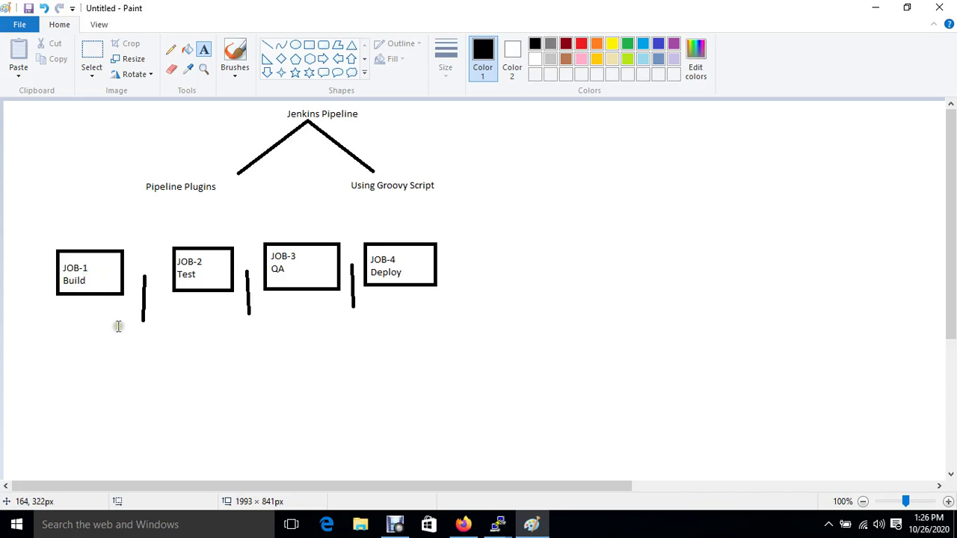
drag(116, 325, 218, 357)
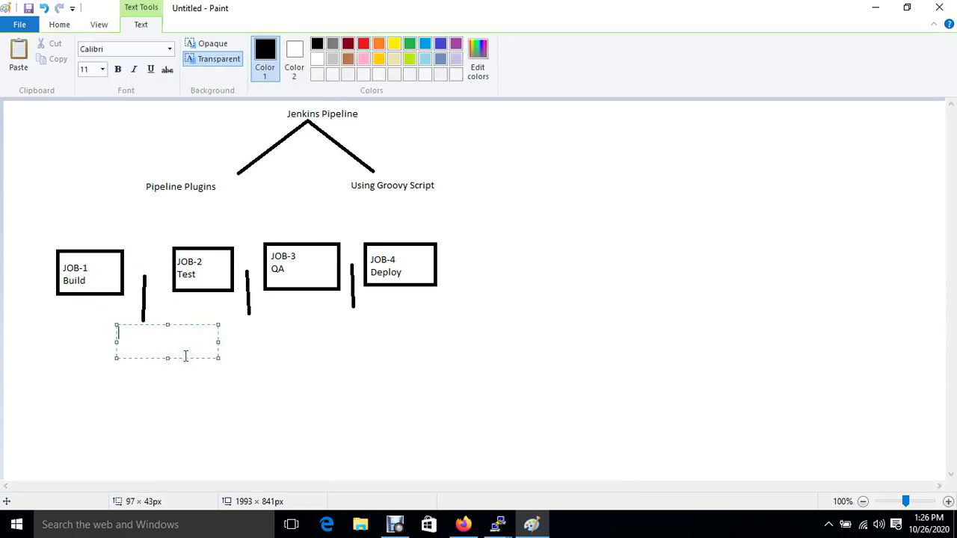
text(plugins)
drag(231, 320, 292, 357)
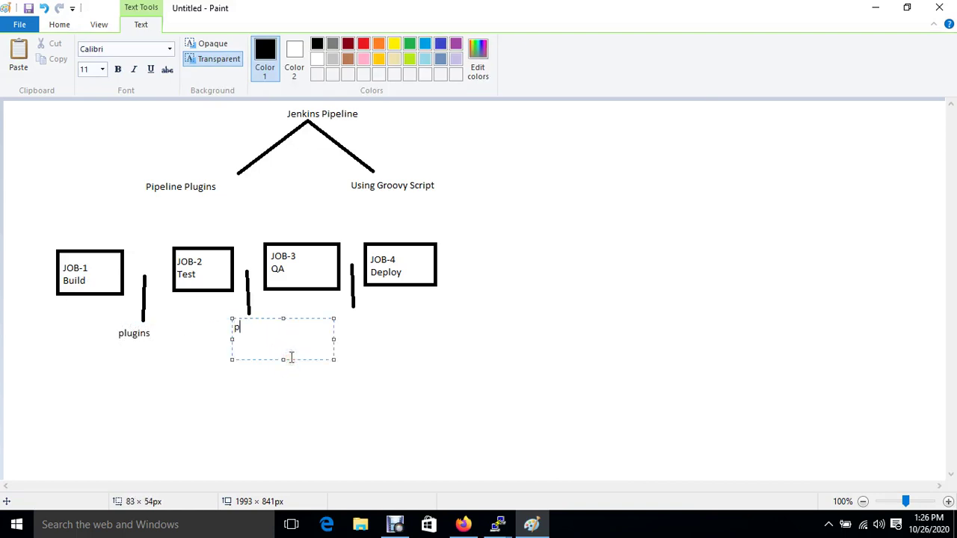
text(plugins)
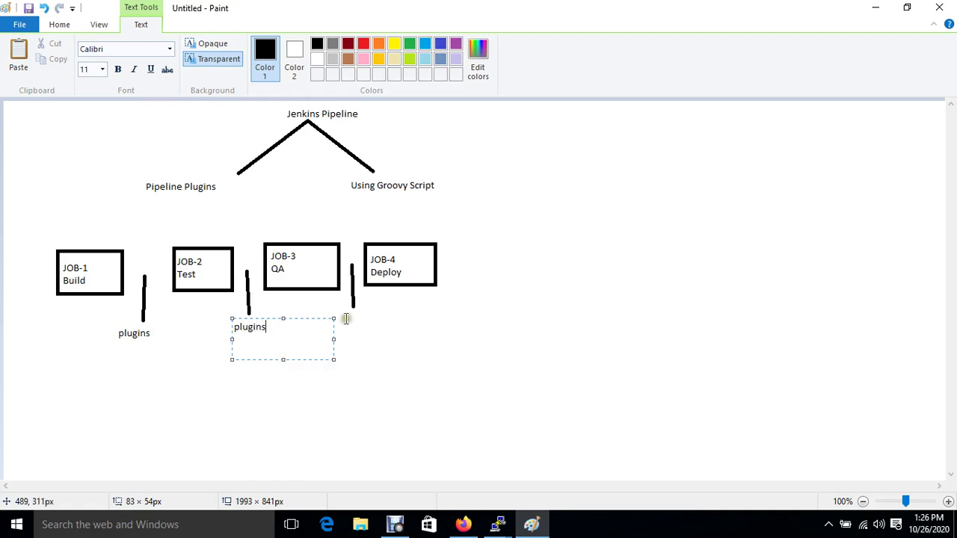
drag(344, 317, 409, 356)
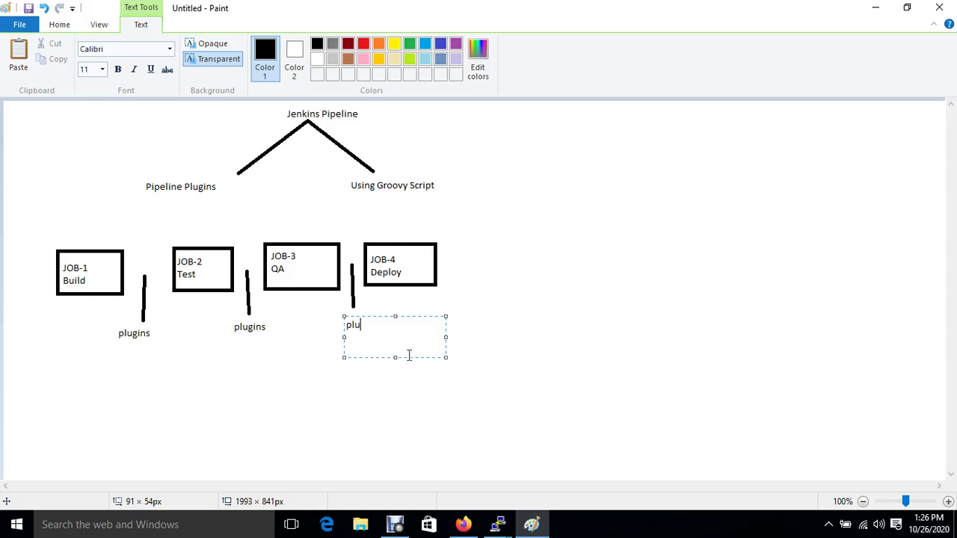
text(plugins)
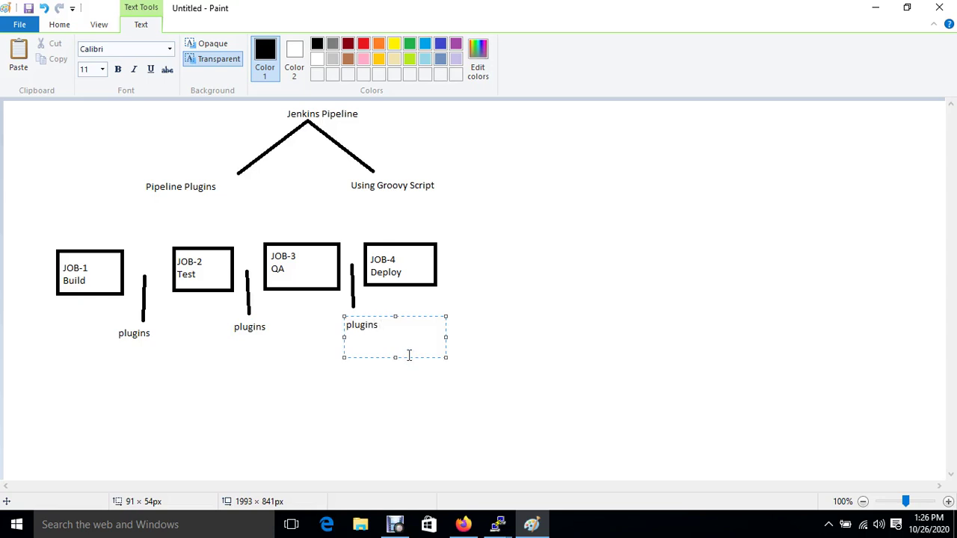